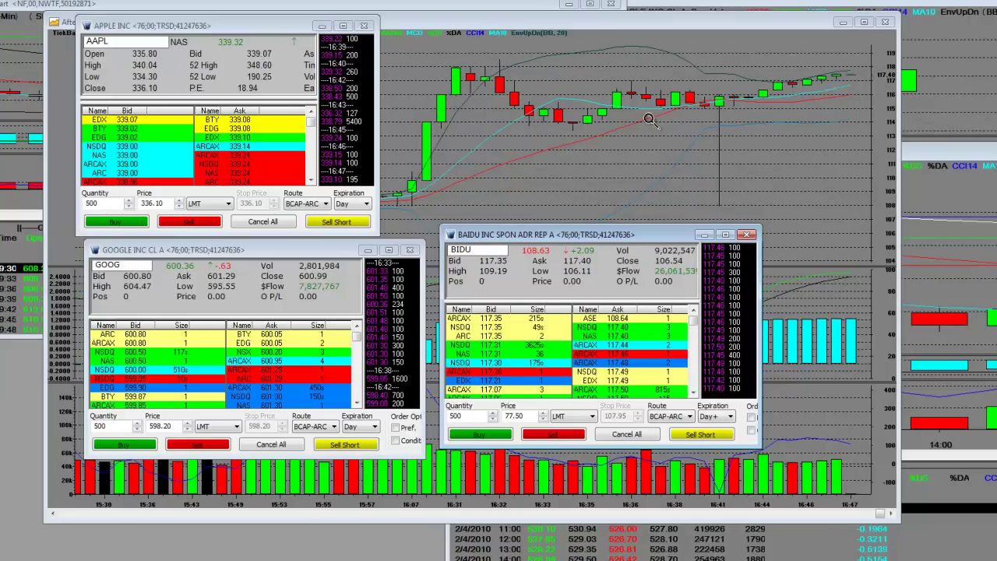
# Zoom the BIDU tick chart in two levels and move it to the far right
pyautogui.click(648, 121)
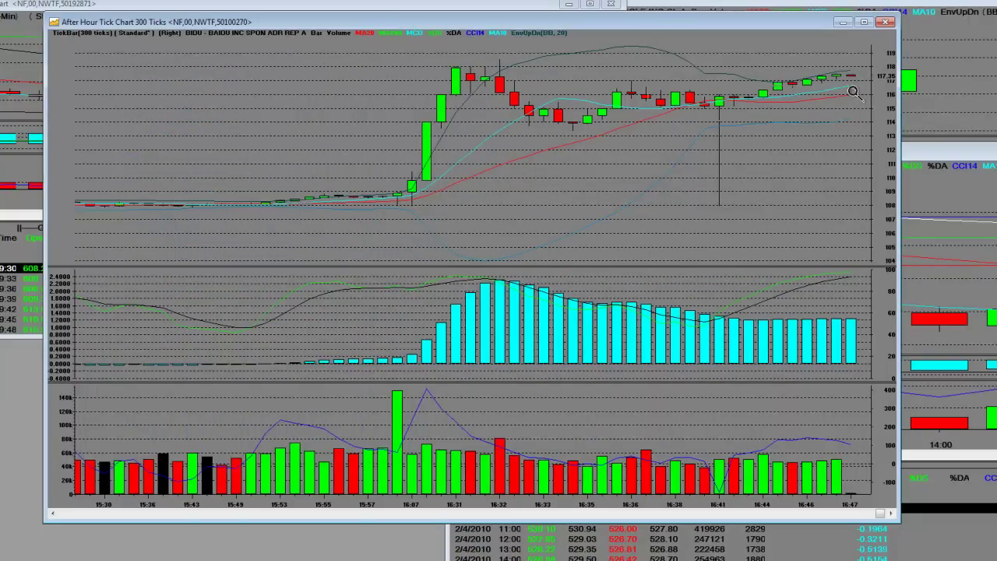
pyautogui.click(617, 170)
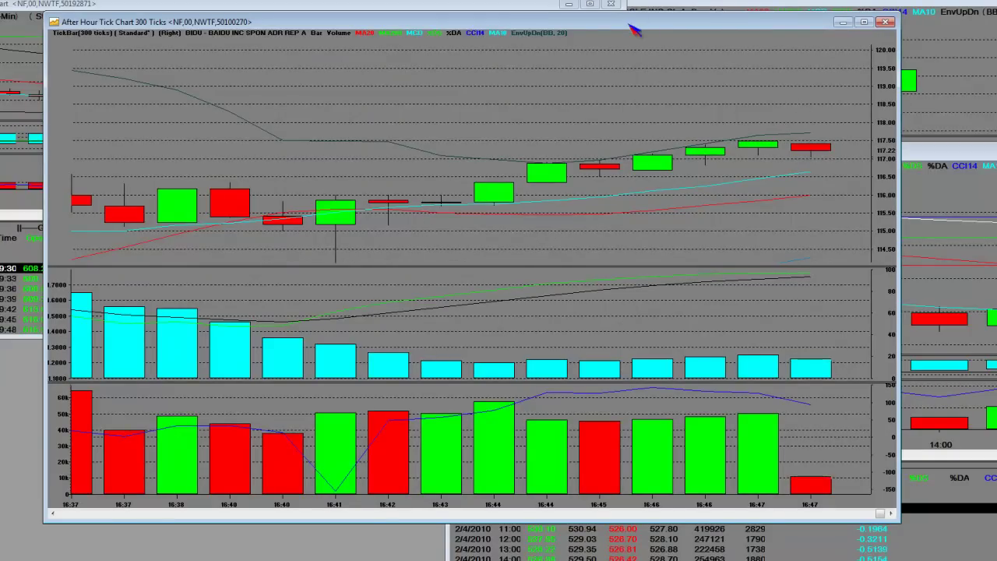
pyautogui.moveTo(632, 22)
pyautogui.mouseDown()
pyautogui.moveTo(989, 30)
pyautogui.moveTo(995, 40)
pyautogui.mouseUp()
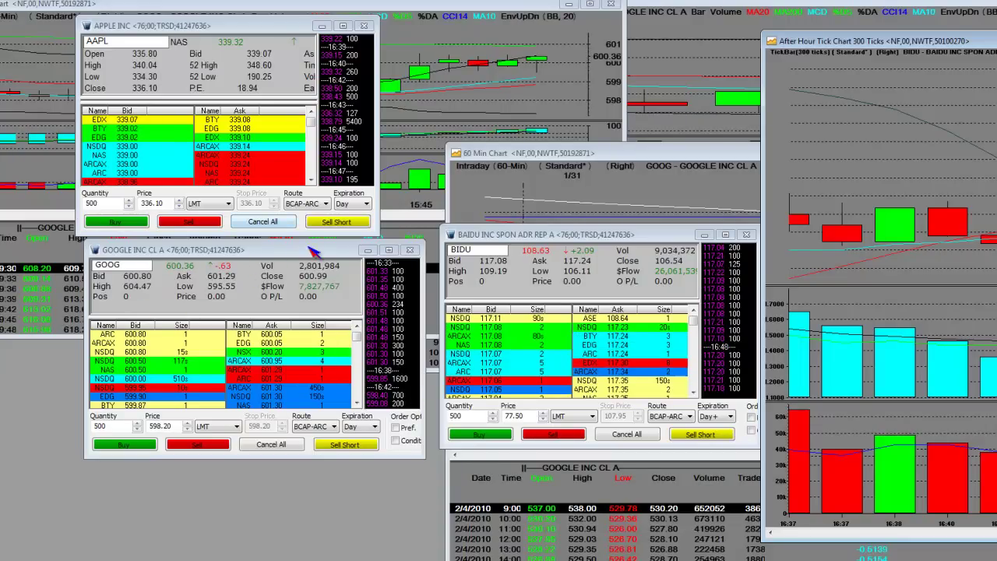
# Close the GOOG and AAPL Level 2 windows and move the BIDU Level 2 window up-left
pyautogui.click(409, 250)
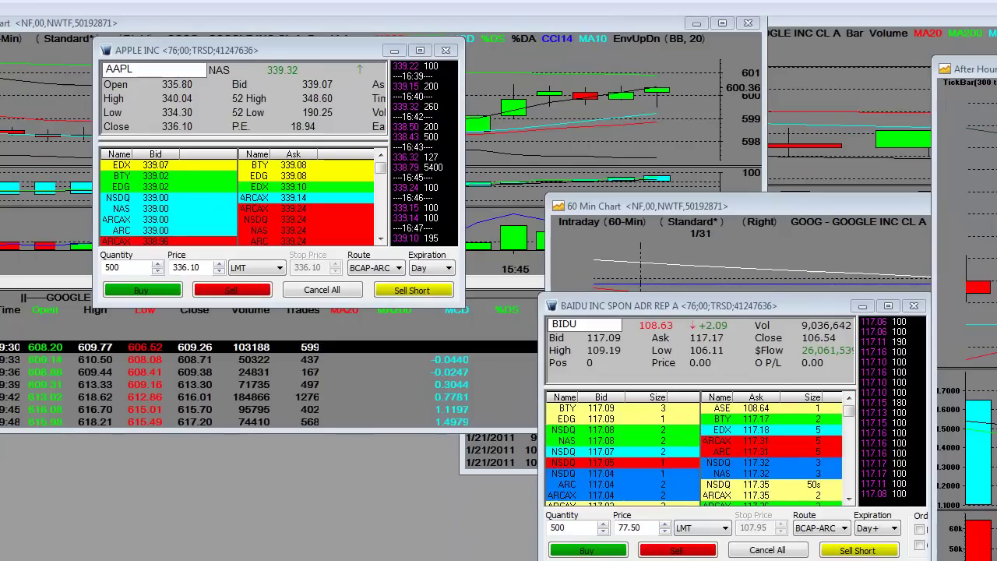
pyautogui.click(446, 51)
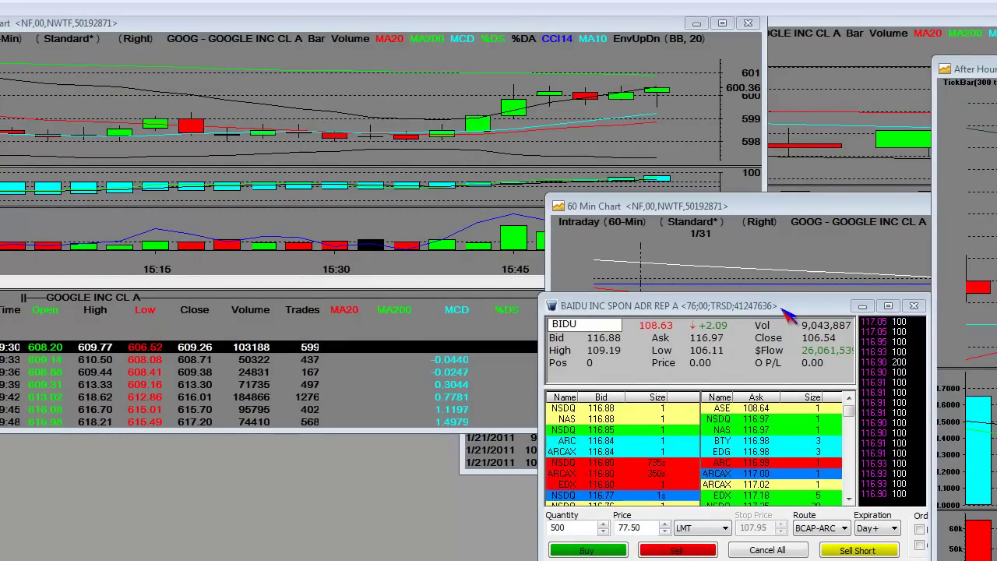
pyautogui.moveTo(780, 305)
pyautogui.mouseDown()
pyautogui.moveTo(514, 193)
pyautogui.moveTo(502, 143)
pyautogui.mouseUp()
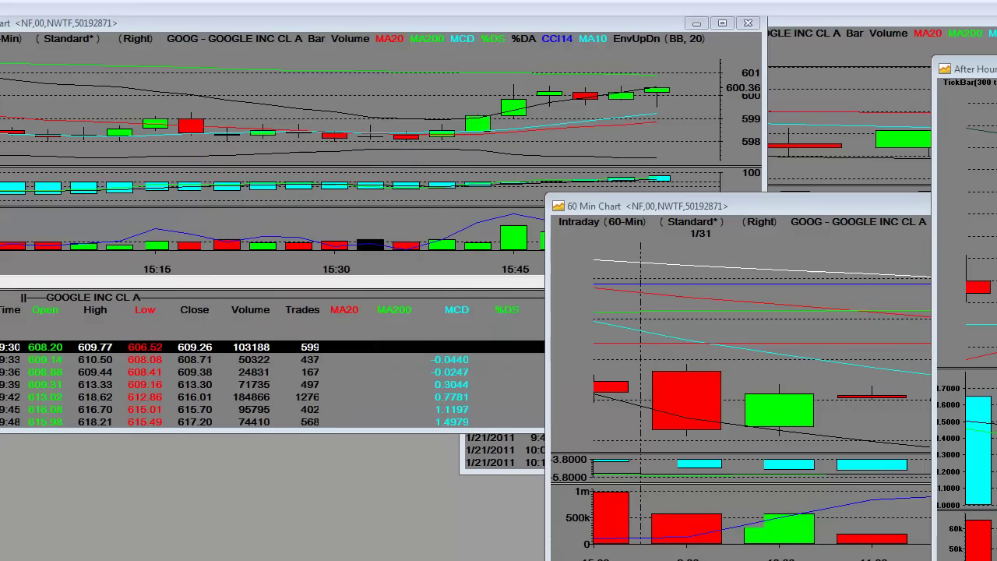
# Stretch the BIDU after-hours tick chart across the screen and place BIDU Level 2 at its lower right
pyautogui.moveTo(973, 68); pyautogui.dragTo(401, 48)
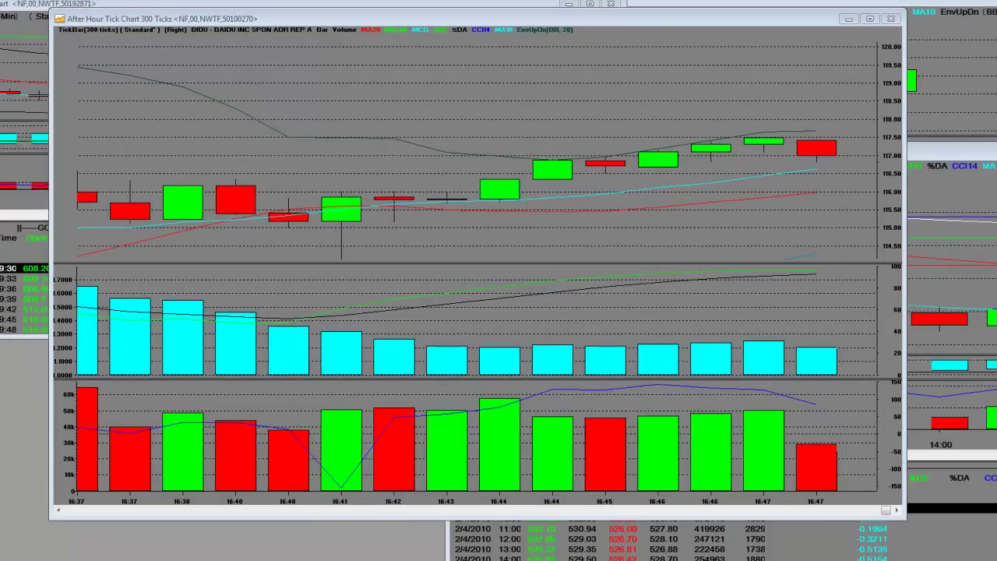
pyautogui.moveTo(631, 78); pyautogui.dragTo(902, 83)
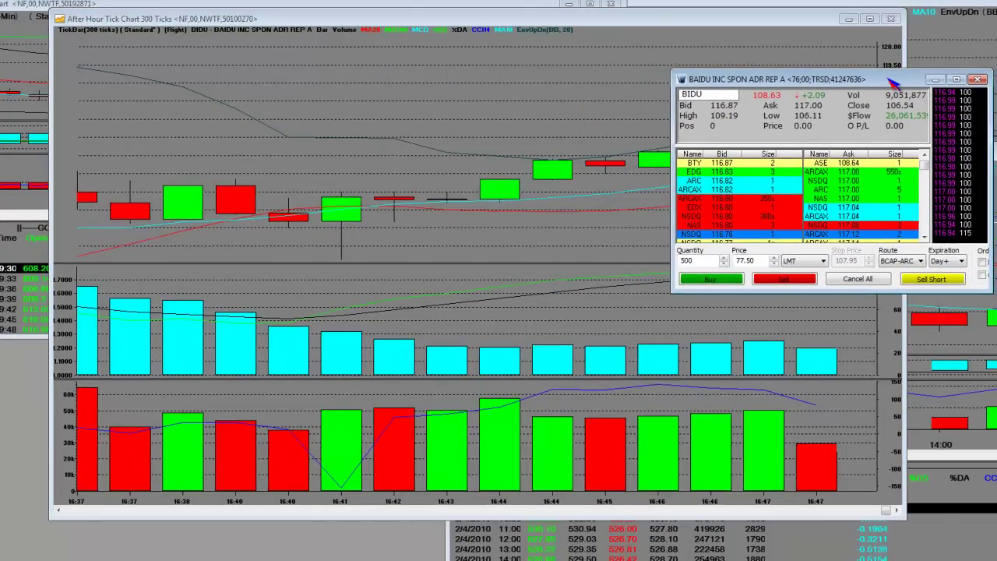
pyautogui.moveTo(901, 83); pyautogui.dragTo(837, 226)
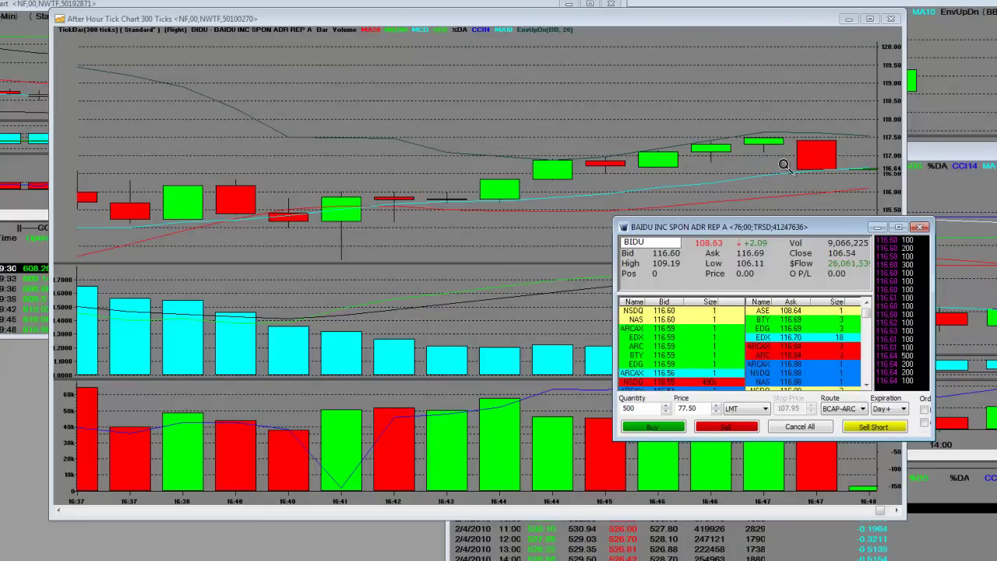
# Scroll the chart to the newest bar and settle BIDU Level 2 just below the chart centre
pyautogui.moveTo(743, 227)
pyautogui.mouseDown()
pyautogui.moveTo(993, 263)
pyautogui.moveTo(939, 183)
pyautogui.mouseUp()
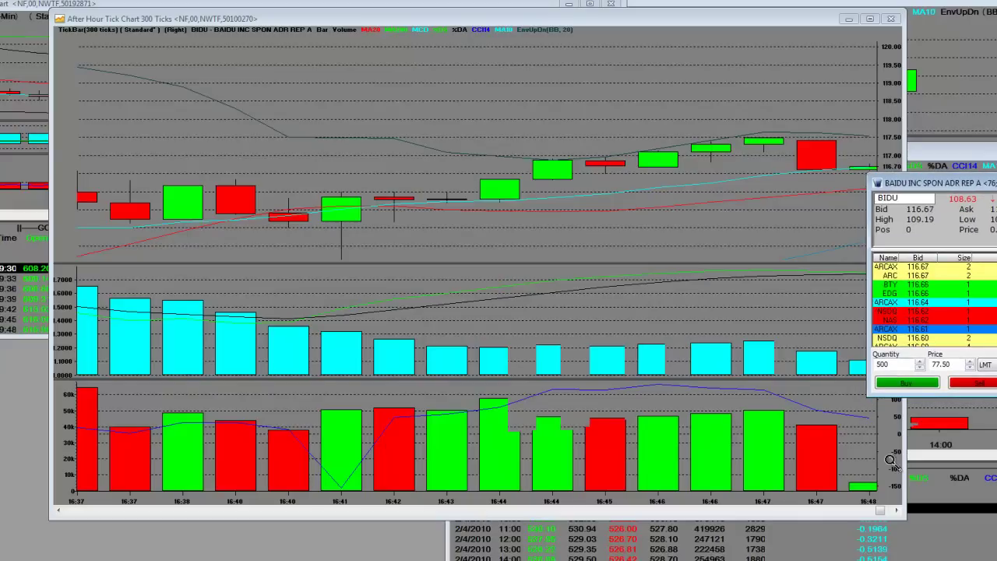
pyautogui.click(896, 510)
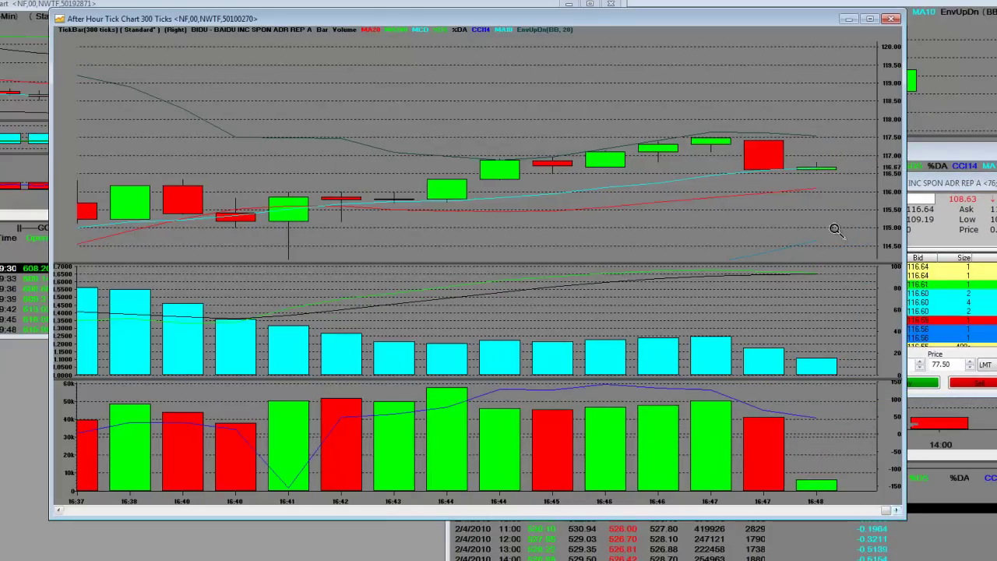
pyautogui.moveTo(958, 183)
pyautogui.mouseDown()
pyautogui.moveTo(717, 183)
pyautogui.moveTo(922, 183)
pyautogui.moveTo(545, 201)
pyautogui.mouseUp()
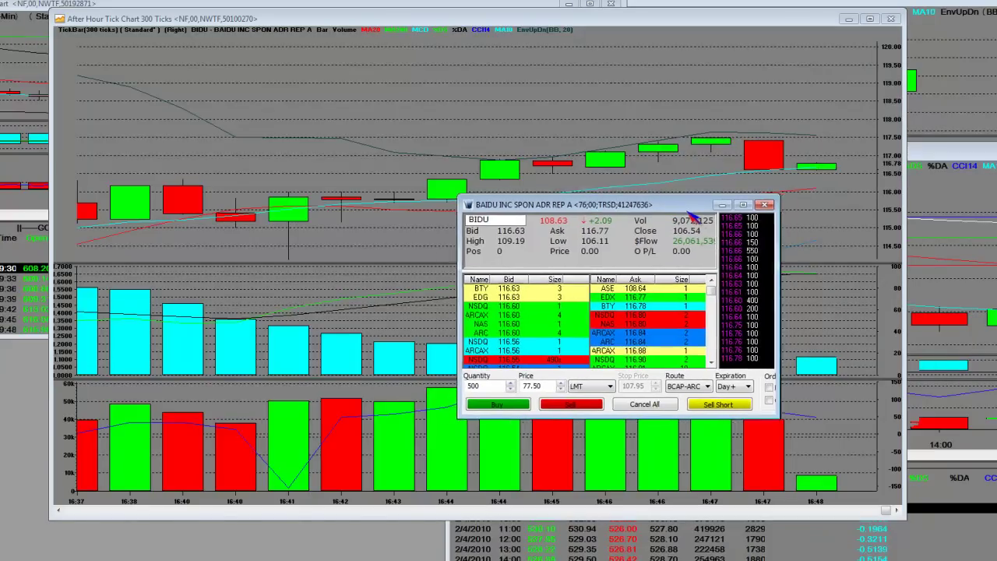
pyautogui.moveTo(705, 201); pyautogui.dragTo(669, 203)
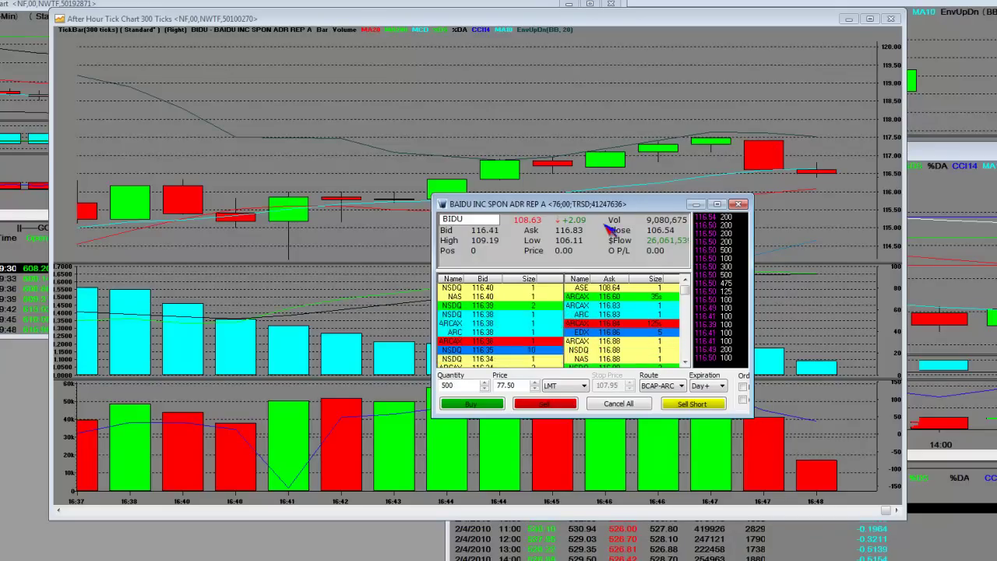
pyautogui.moveTo(607, 204); pyautogui.dragTo(575, 264)
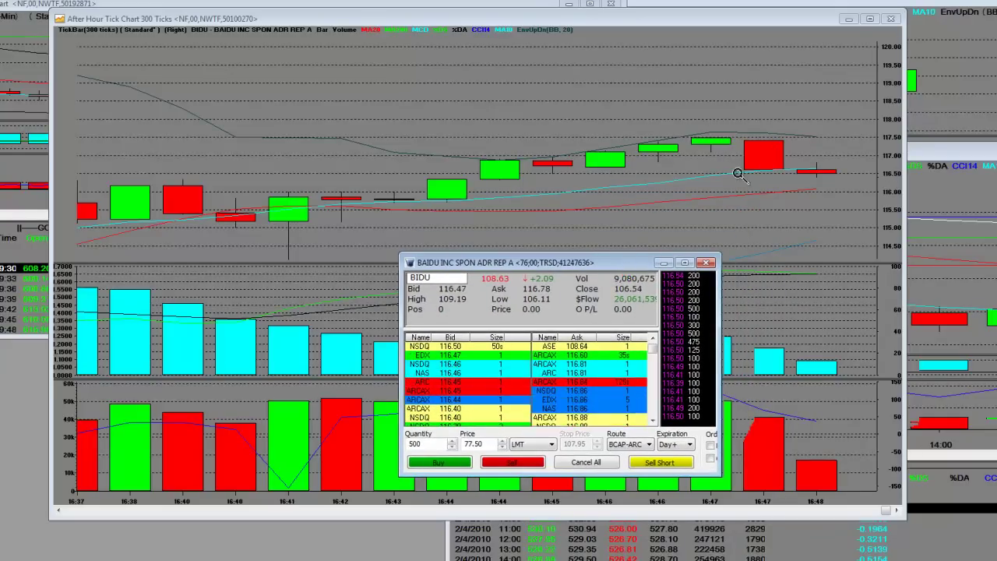